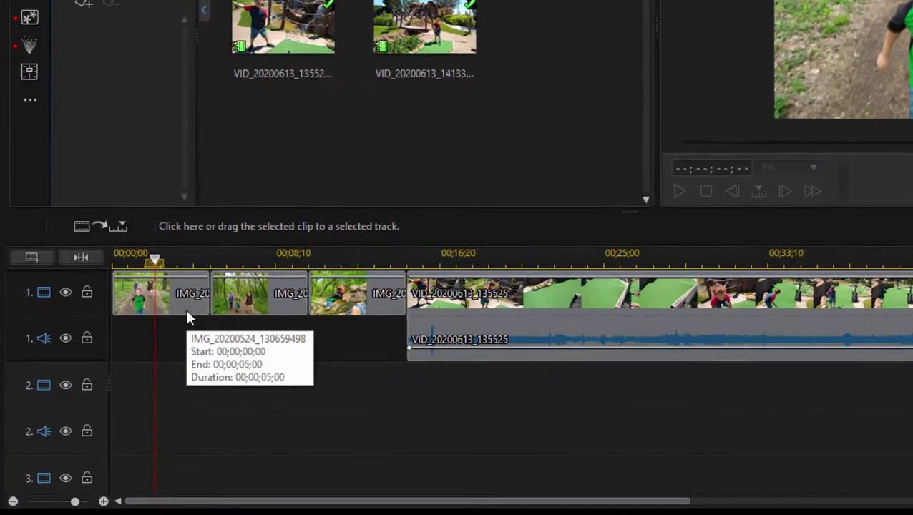
# Select the first photo clip at the timeline start and bring up the Tools list.
pyautogui.click(134, 368)
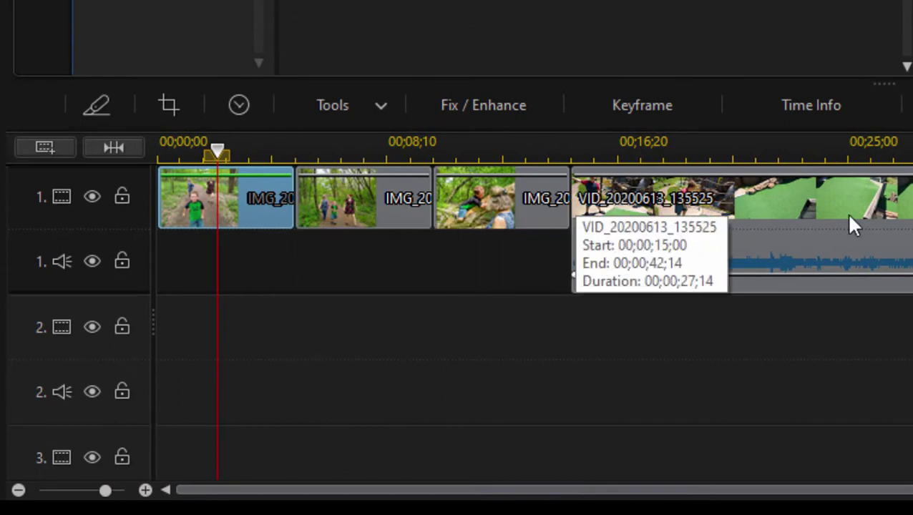
pyautogui.click(812, 226)
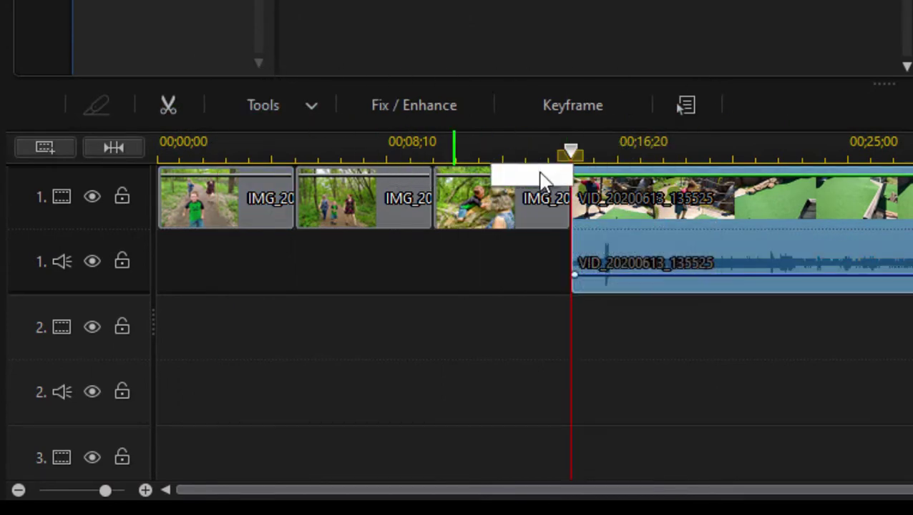
pyautogui.click(524, 200)
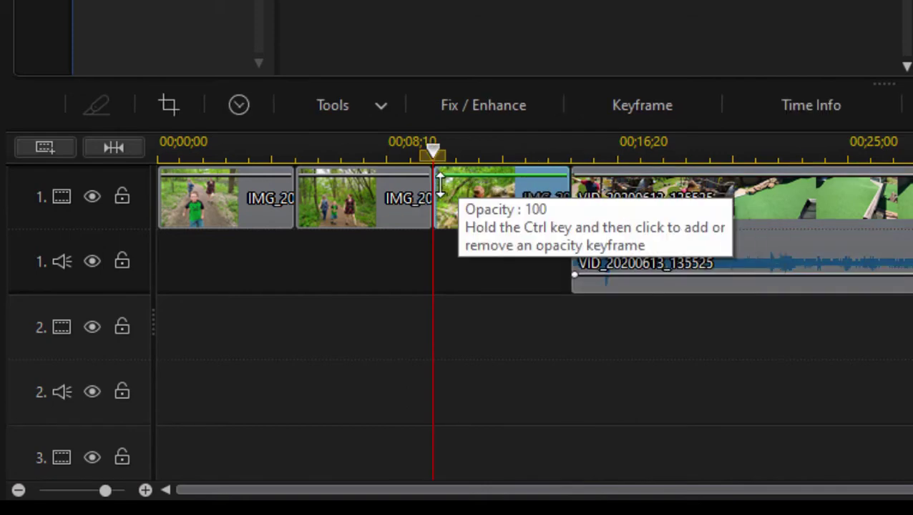
pyautogui.click(402, 193)
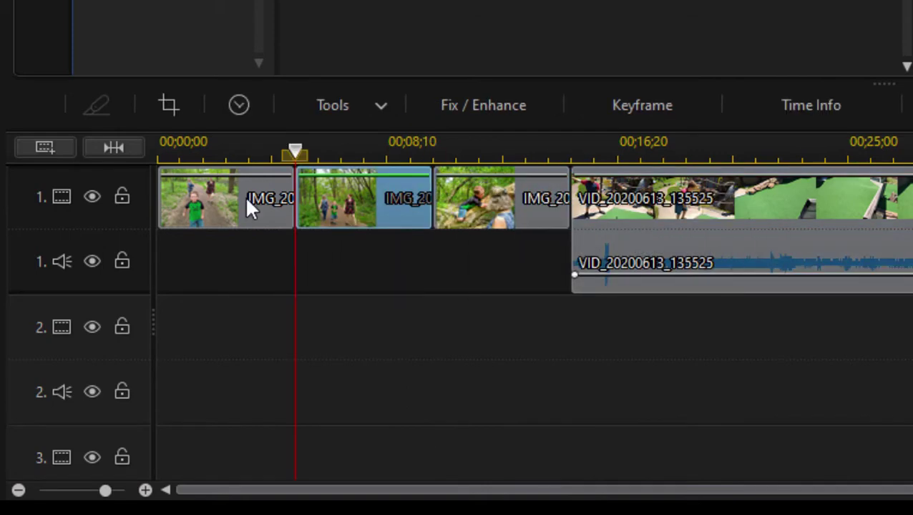
pyautogui.click(243, 196)
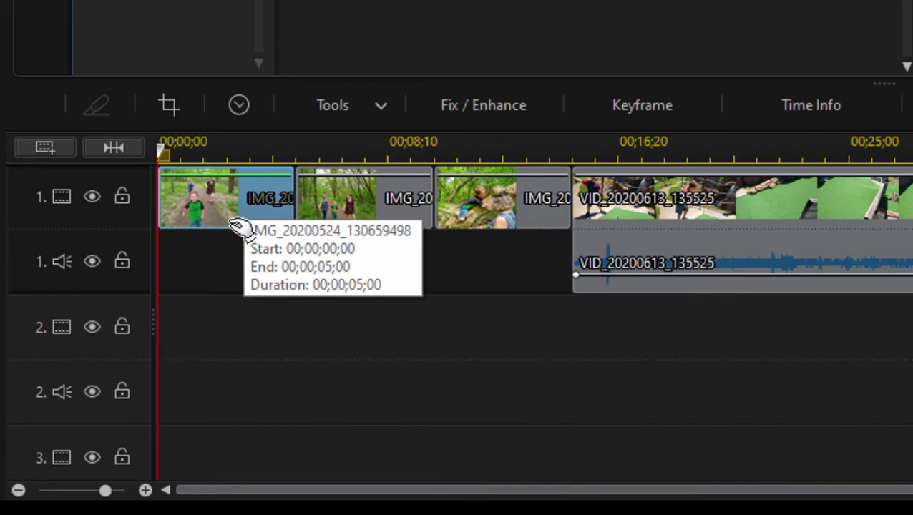
pyautogui.click(376, 109)
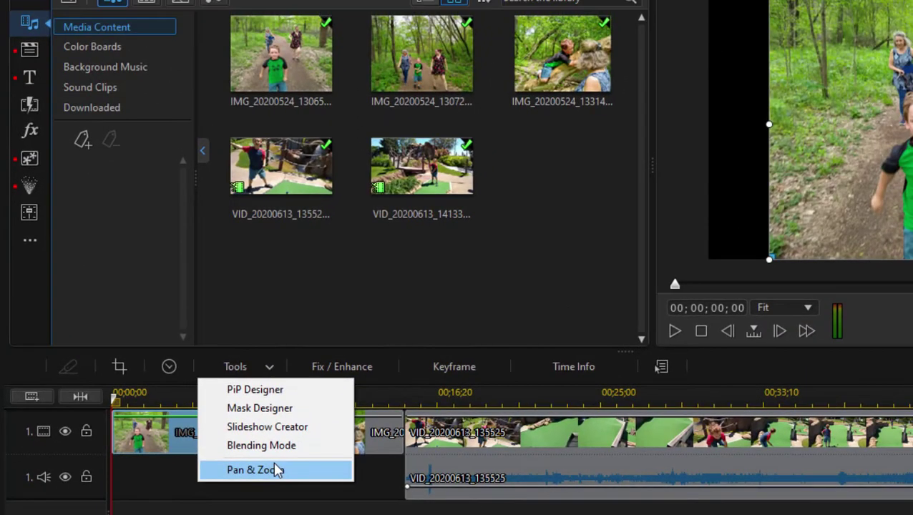
# Open Pan & Zoom for the first photo and choose the User Defined motion style.
pyautogui.click(275, 470)
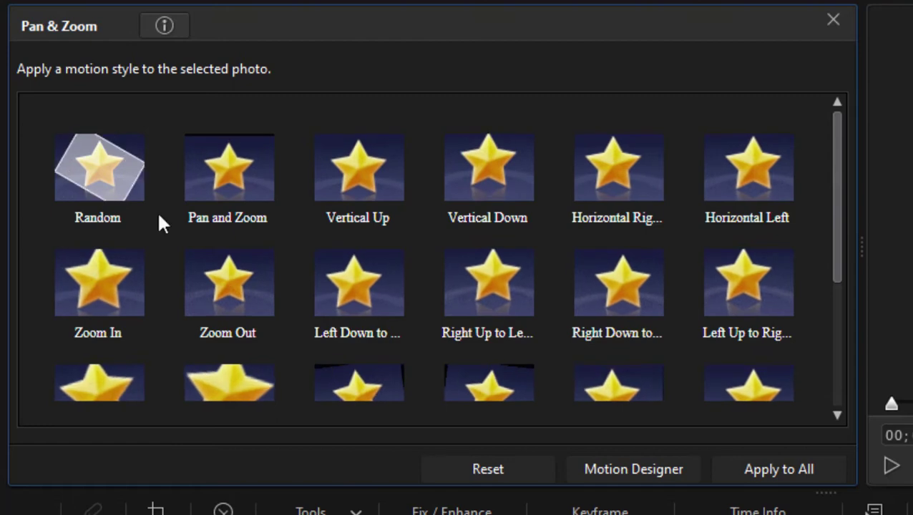
pyautogui.click(117, 170)
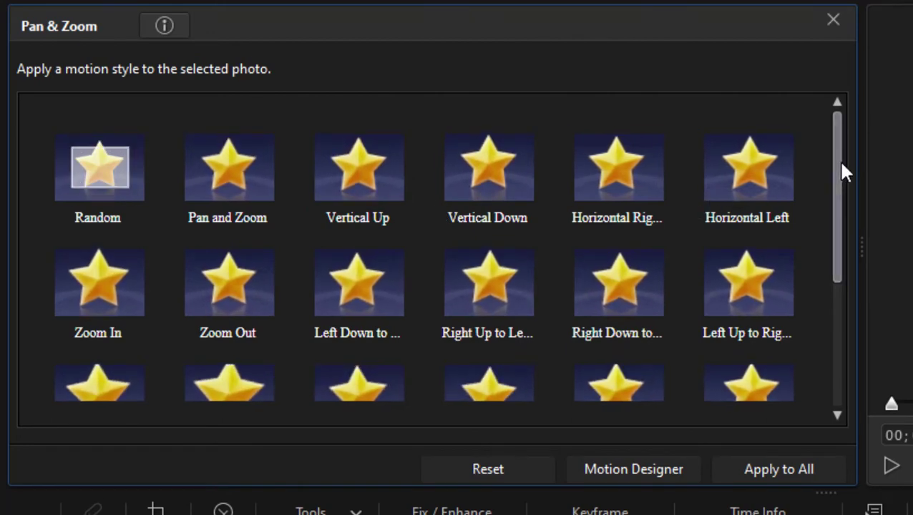
pyautogui.moveTo(837, 166); pyautogui.dragTo(829, 363)
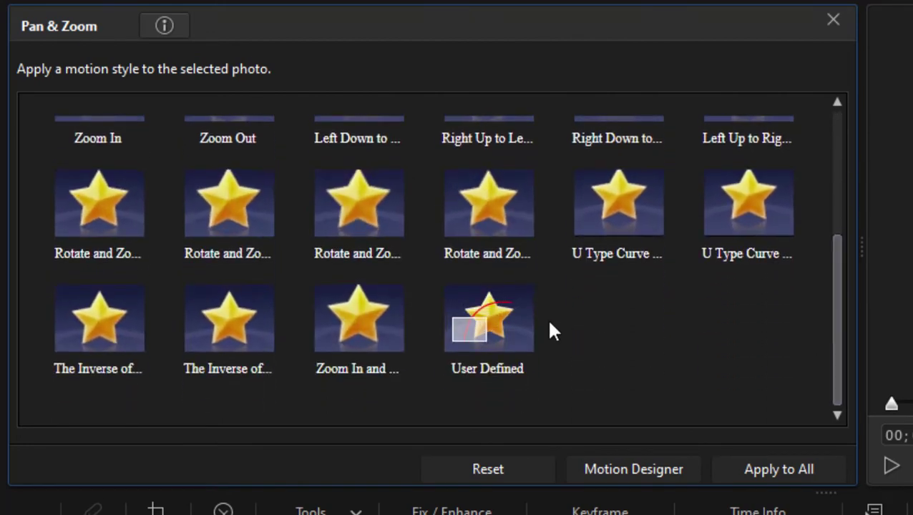
pyautogui.click(524, 325)
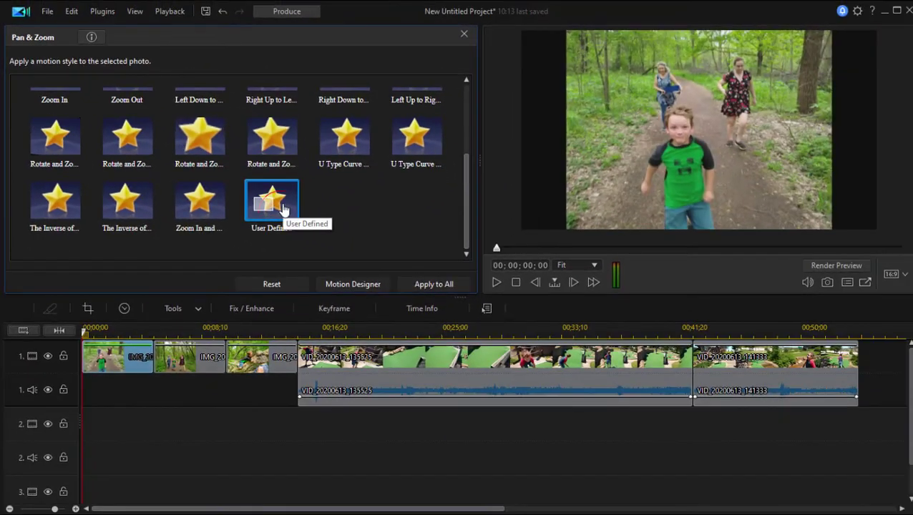
# In Magic Motion Designer, enlarge the starting frame to 0.767 scale and shift it up slightly.
pyautogui.doubleClick(282, 208)
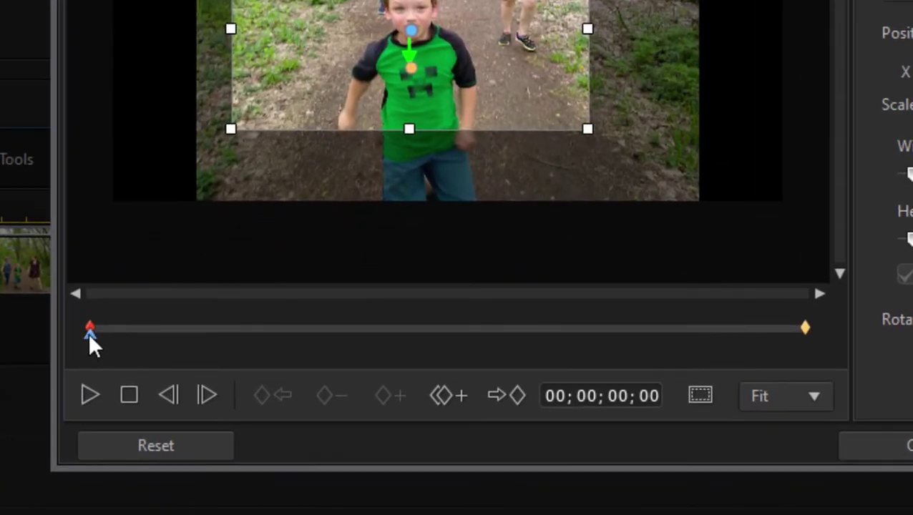
pyautogui.moveTo(88, 332); pyautogui.dragTo(114, 334)
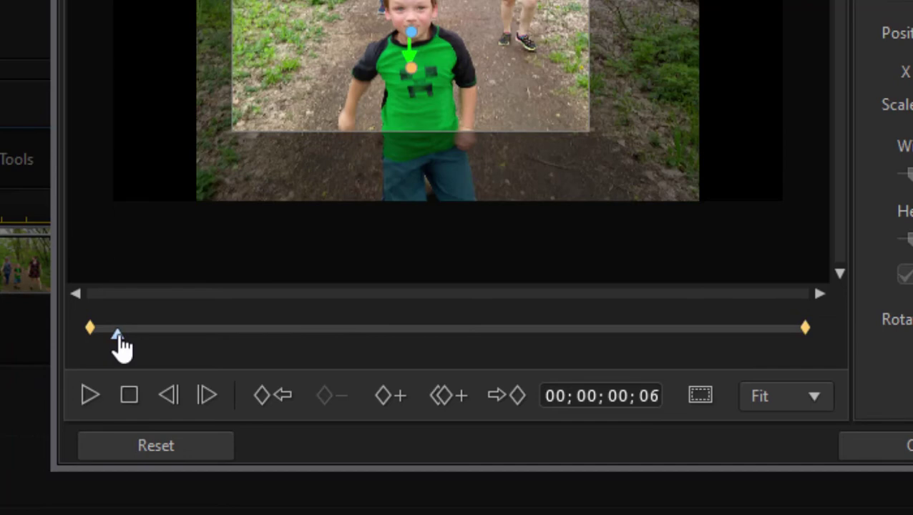
pyautogui.moveTo(120, 347); pyautogui.dragTo(92, 345)
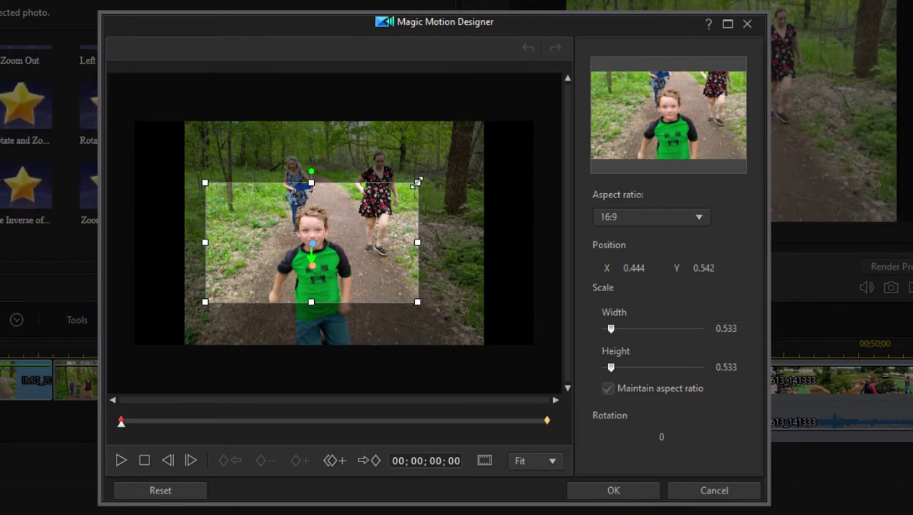
pyautogui.moveTo(420, 181); pyautogui.dragTo(465, 154)
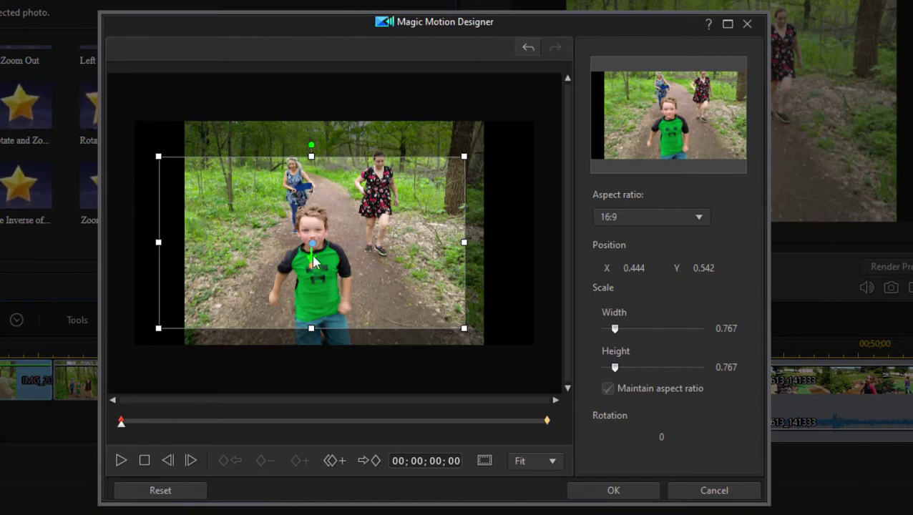
pyautogui.moveTo(313, 243); pyautogui.dragTo(335, 229)
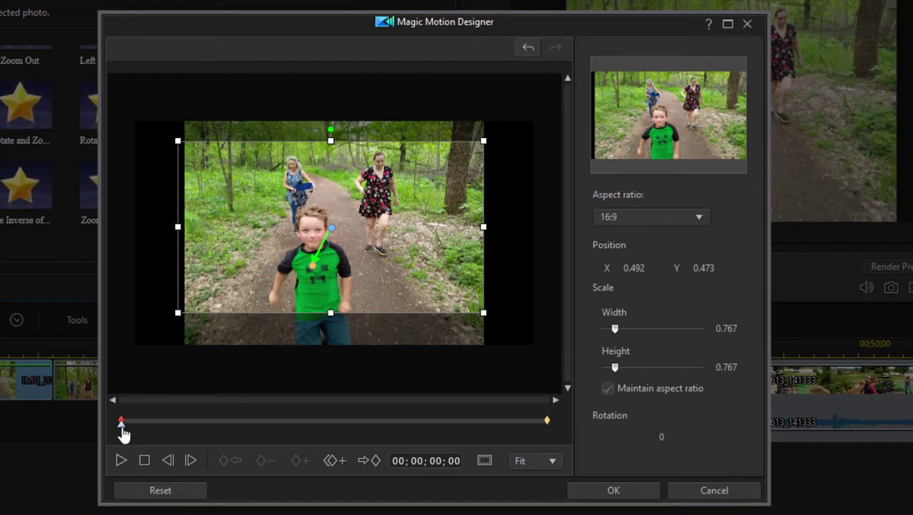
# Move the ending 0.533 frame up onto the boy and apply the custom motion.
pyautogui.moveTo(122, 428); pyautogui.dragTo(560, 450)
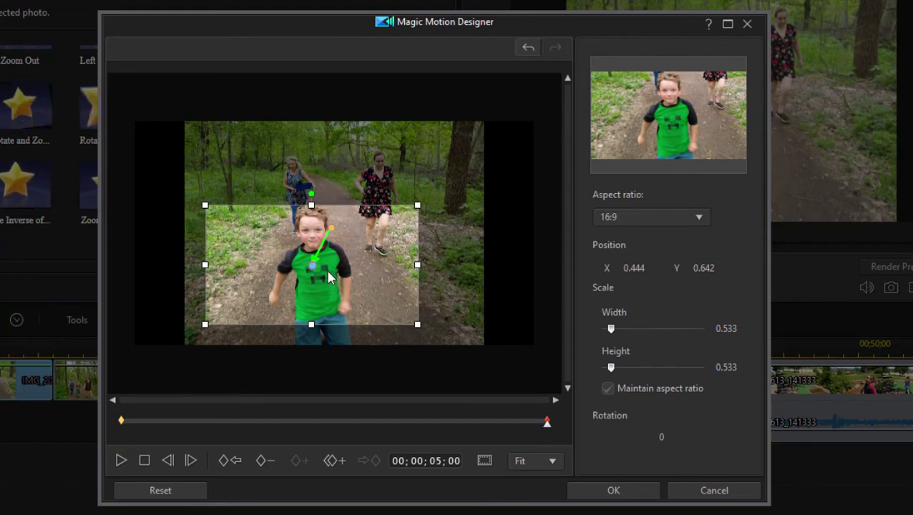
pyautogui.moveTo(312, 266); pyautogui.dragTo(320, 251)
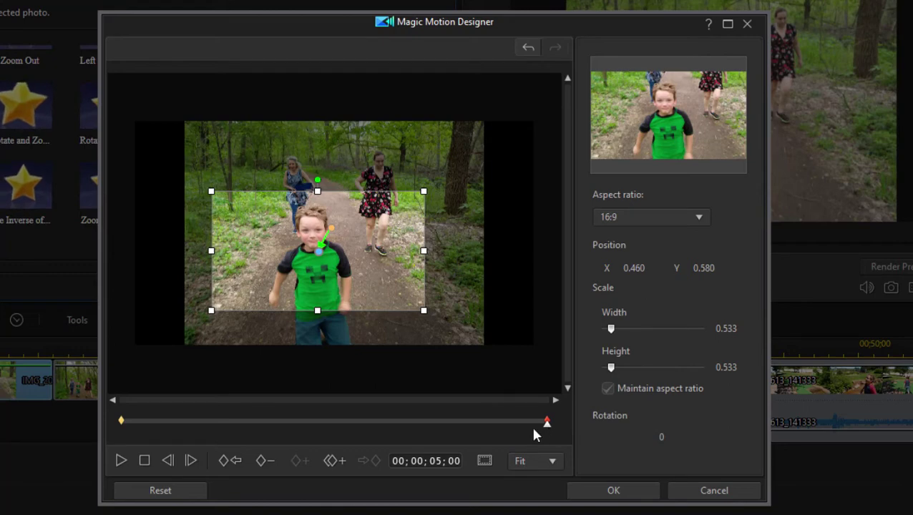
pyautogui.click(229, 462)
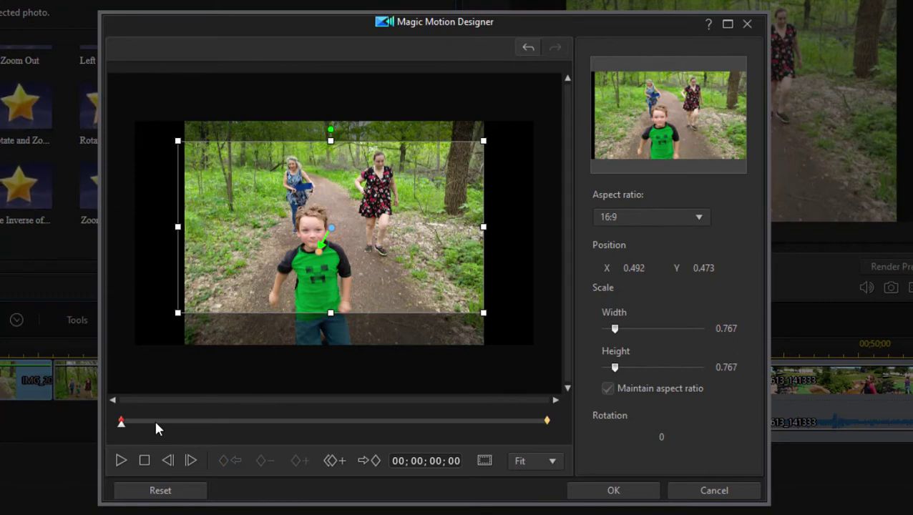
pyautogui.click(622, 491)
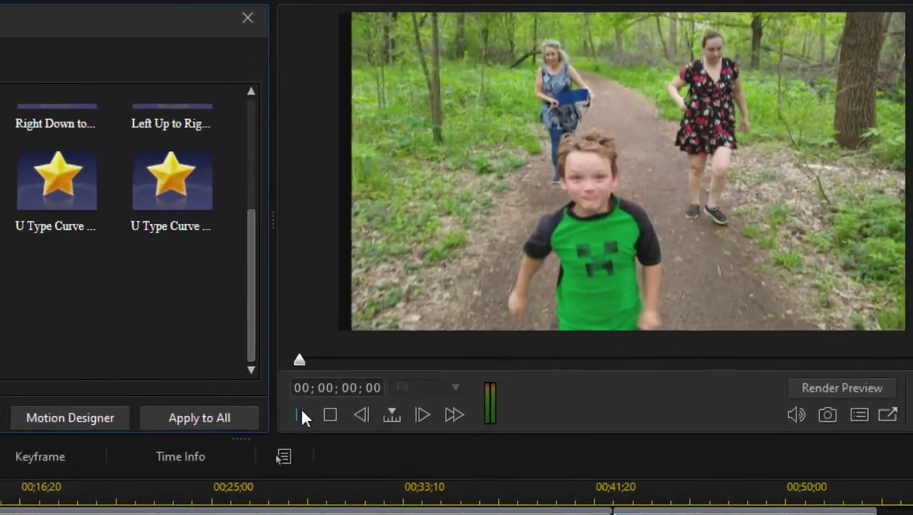
# Preview the photo's custom zoom pushing in on the boy, pausing at 00;00;02;24.
pyautogui.click(422, 328)
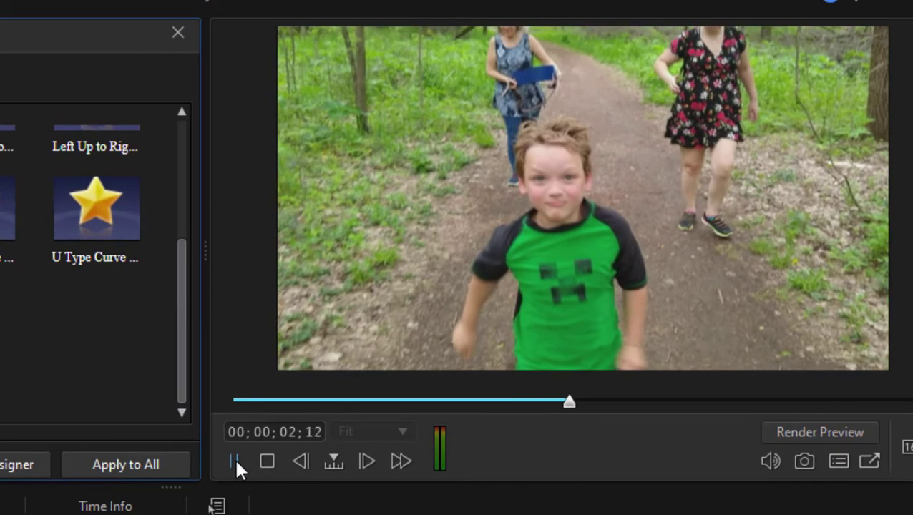
pyautogui.click(234, 458)
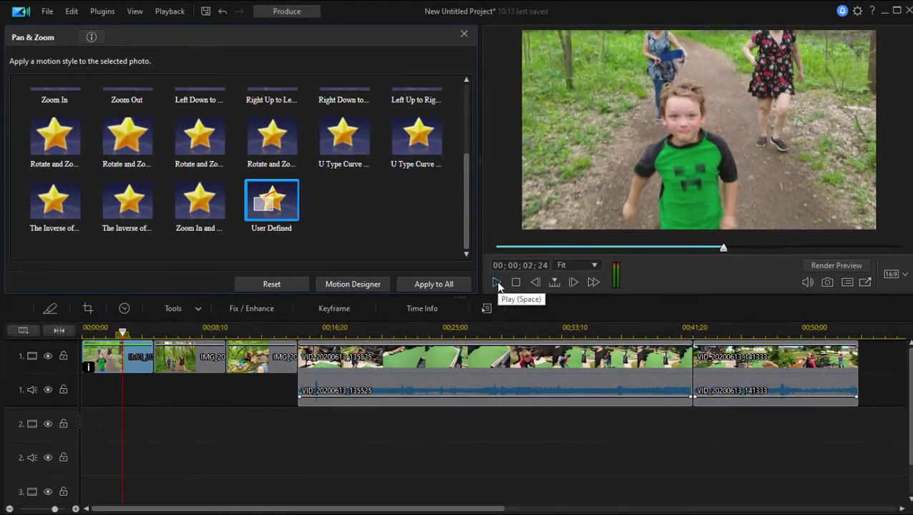
pyautogui.click(284, 210)
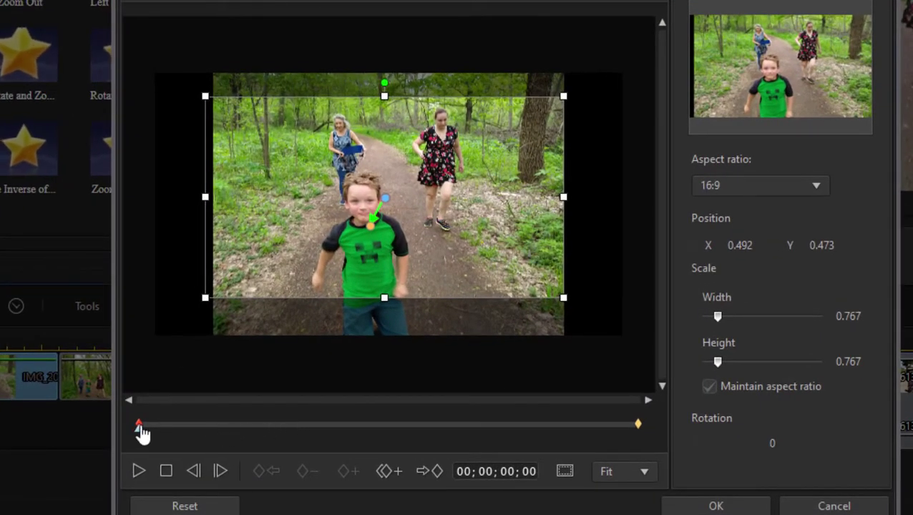
pyautogui.moveTo(143, 429); pyautogui.dragTo(358, 438)
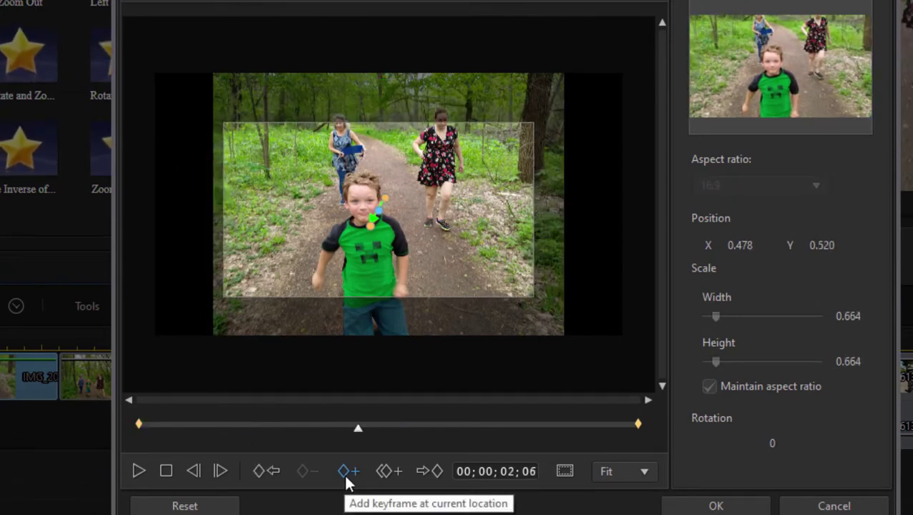
pyautogui.click(347, 472)
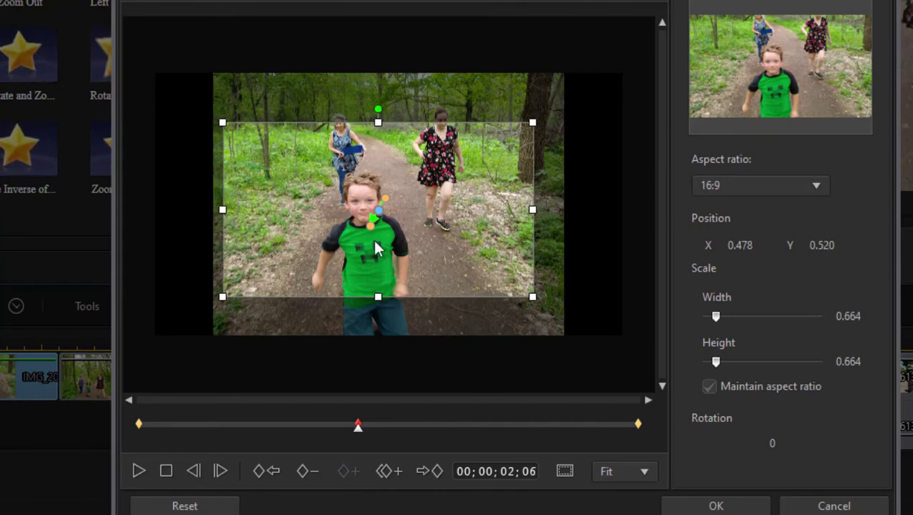
pyautogui.moveTo(374, 210); pyautogui.dragTo(402, 174)
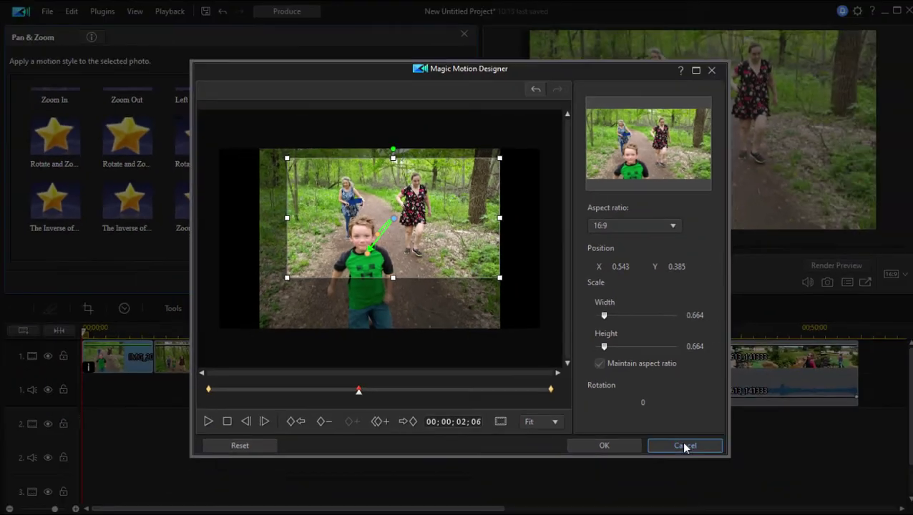
pyautogui.click(685, 446)
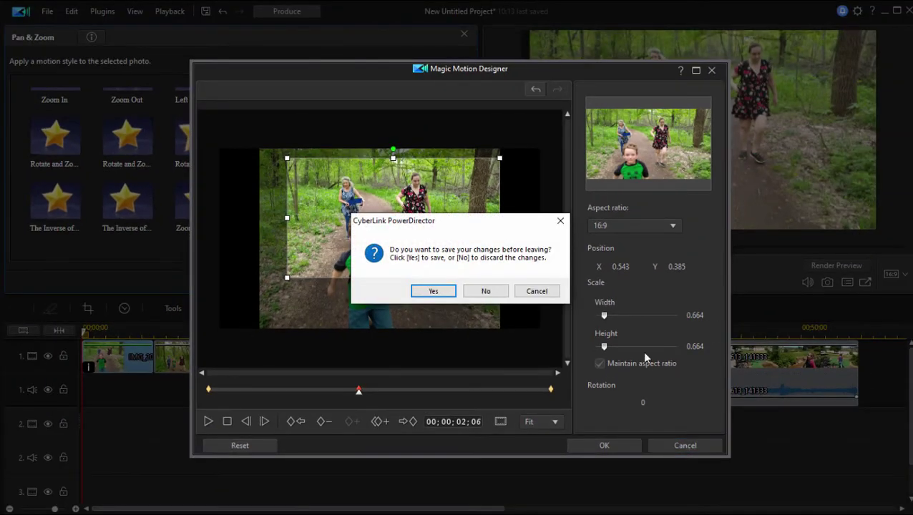
# Apply the Black and White effect from the effects library to the first mini-golf video clip.
pyautogui.click(487, 290)
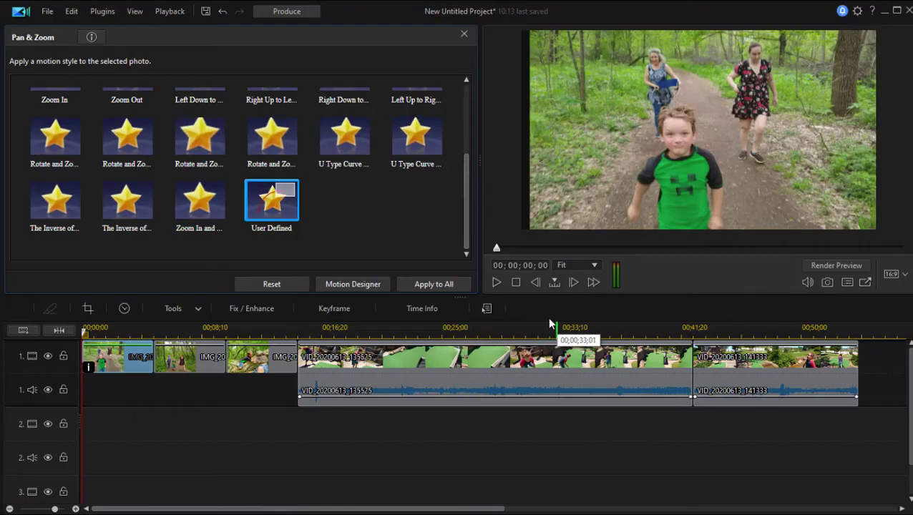
pyautogui.moveTo(548, 327)
pyautogui.mouseDown()
pyautogui.moveTo(513, 330)
pyautogui.moveTo(554, 328)
pyautogui.mouseUp()
pyautogui.click(617, 384)
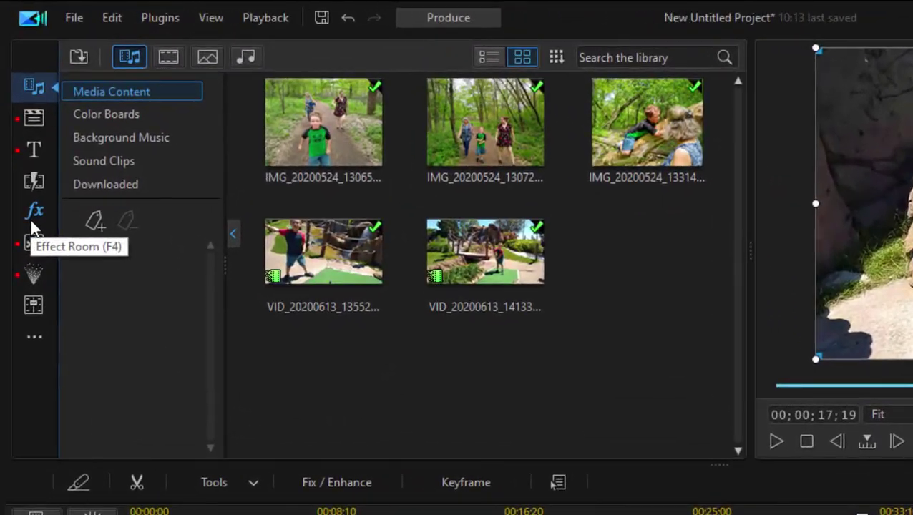
pyautogui.click(29, 208)
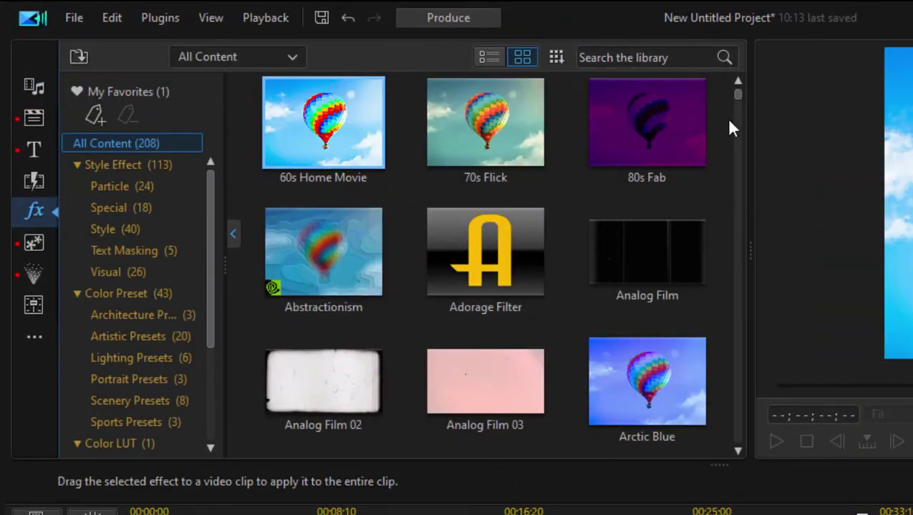
pyautogui.scroll(-5, 721, 159)
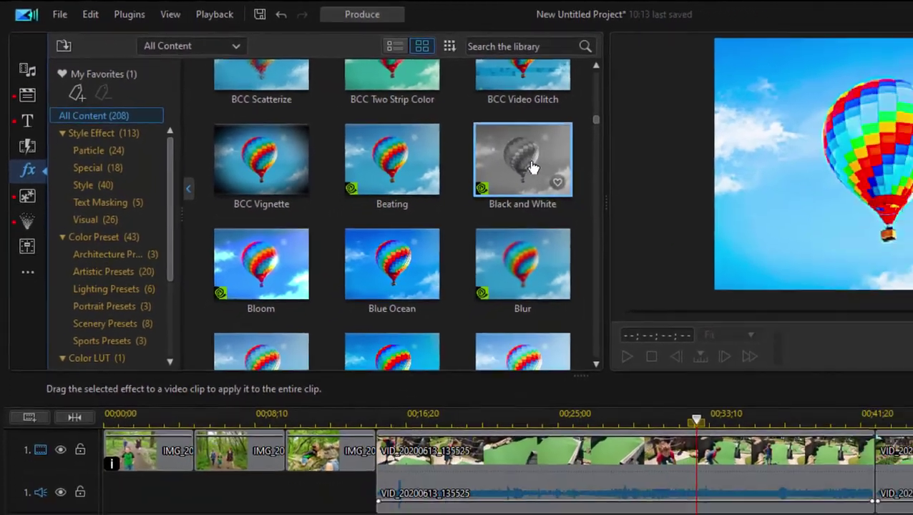
pyautogui.moveTo(656, 206); pyautogui.dragTo(604, 366)
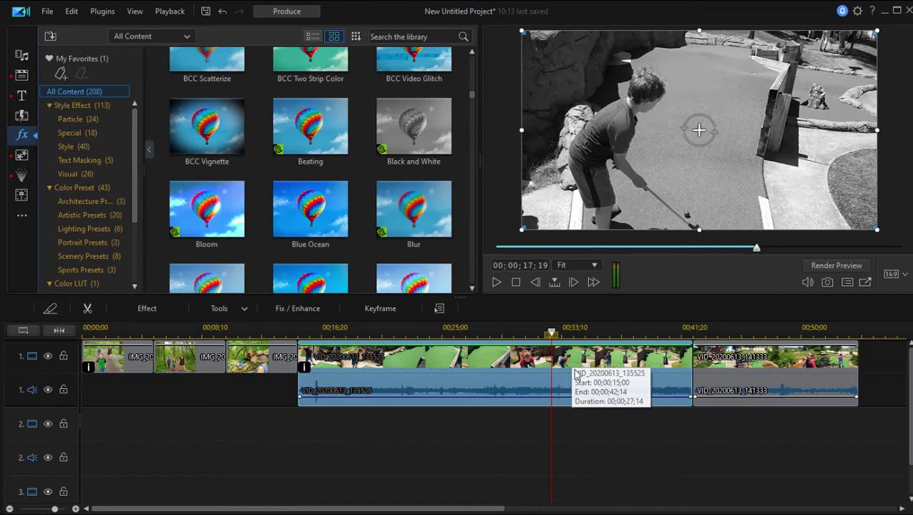
# Open Keyframe Settings for the golf clip's Black and White effect.
pyautogui.click(146, 309)
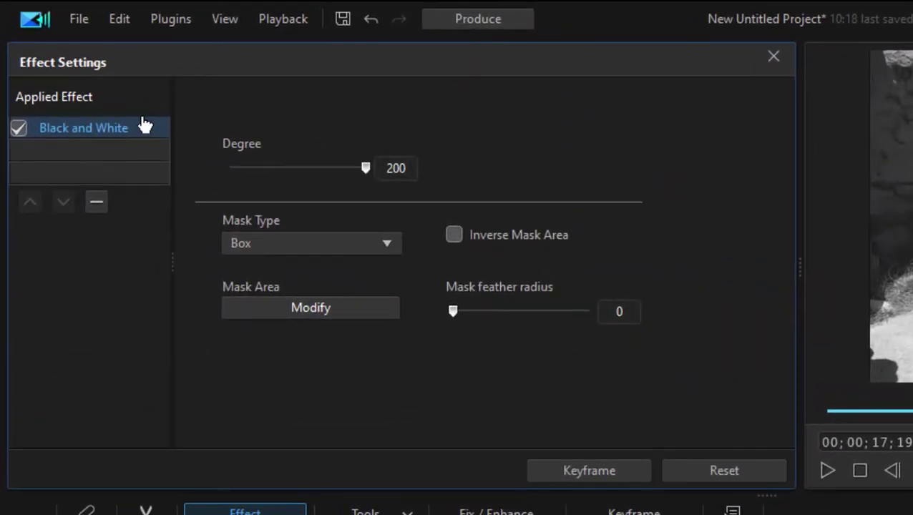
pyautogui.click(588, 472)
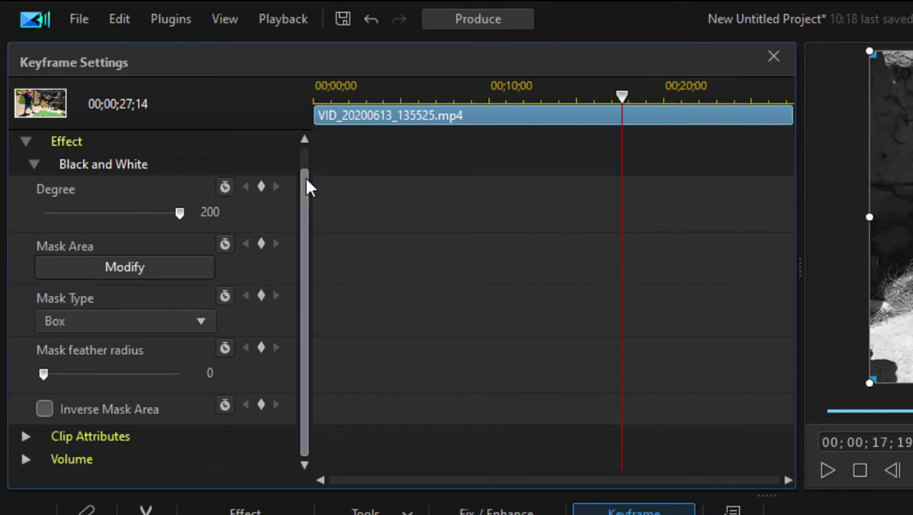
# Add Degree and Mask Area keyframes, then drop Degree from 200 to 0 near 21 seconds.
pyautogui.moveTo(304, 176); pyautogui.dragTo(309, 140)
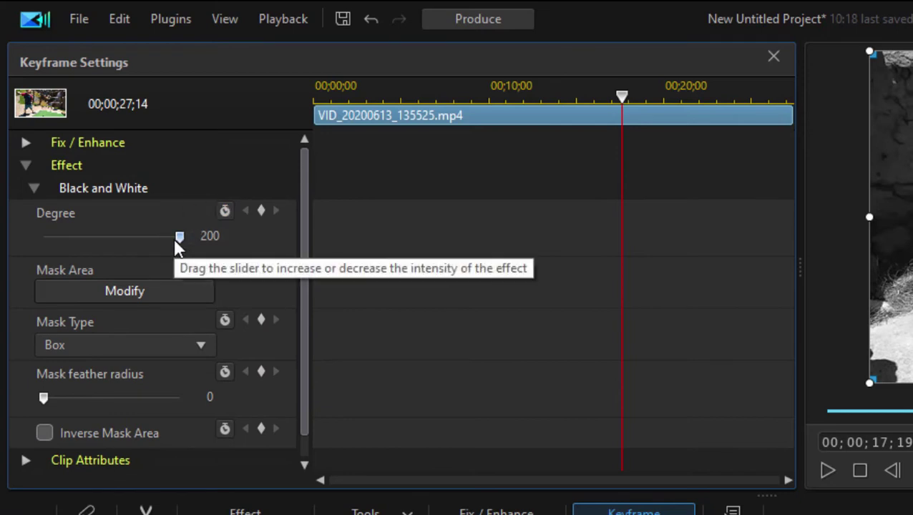
pyautogui.click(260, 210)
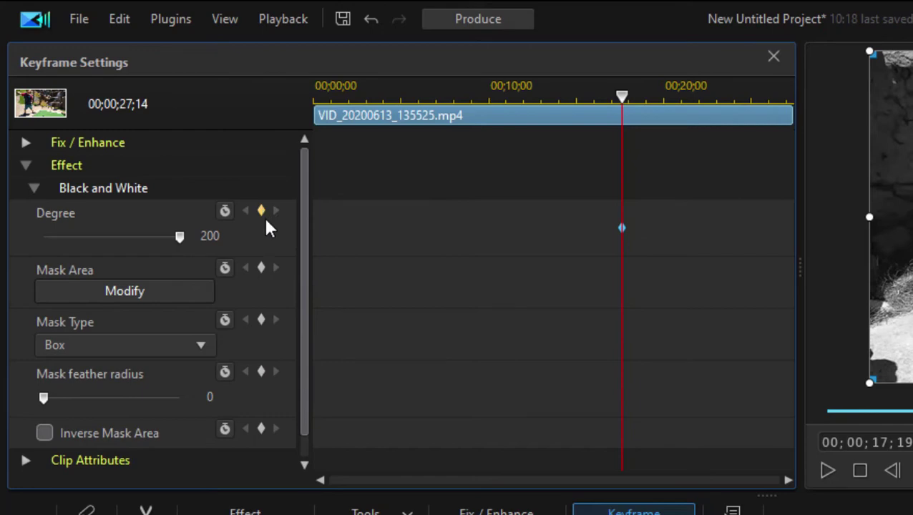
pyautogui.click(262, 270)
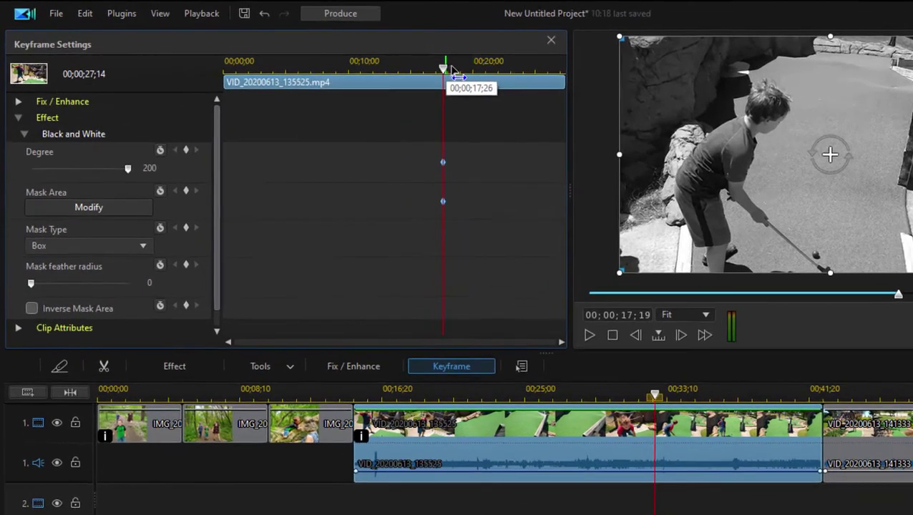
pyautogui.moveTo(380, 57); pyautogui.dragTo(432, 75)
pyautogui.moveTo(660, 114); pyautogui.dragTo(663, 113)
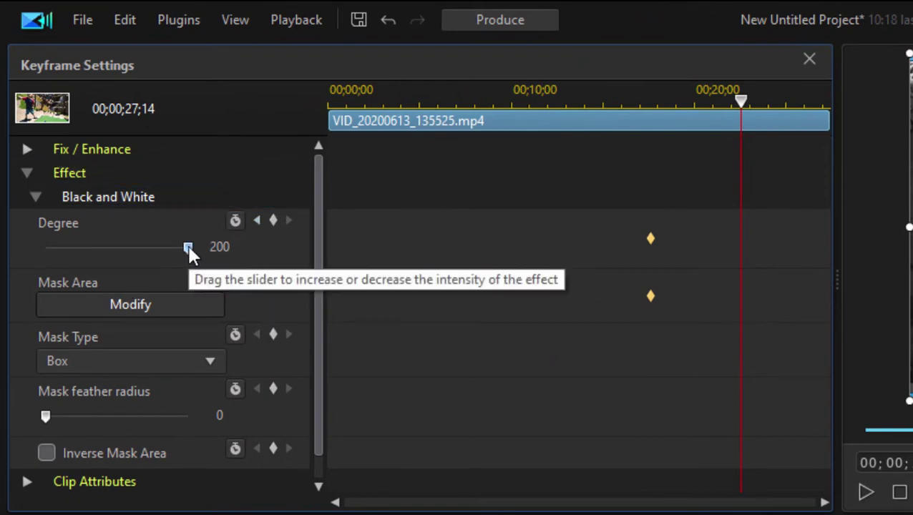
pyautogui.moveTo(188, 247); pyautogui.dragTo(1, 274)
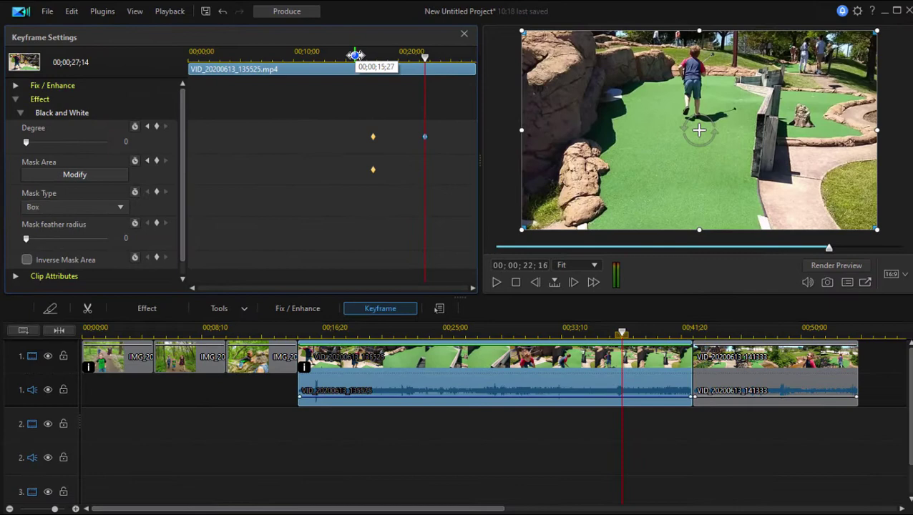
# Rewind to 15 seconds and play the clip to check the colour fade.
pyautogui.click(538, 87)
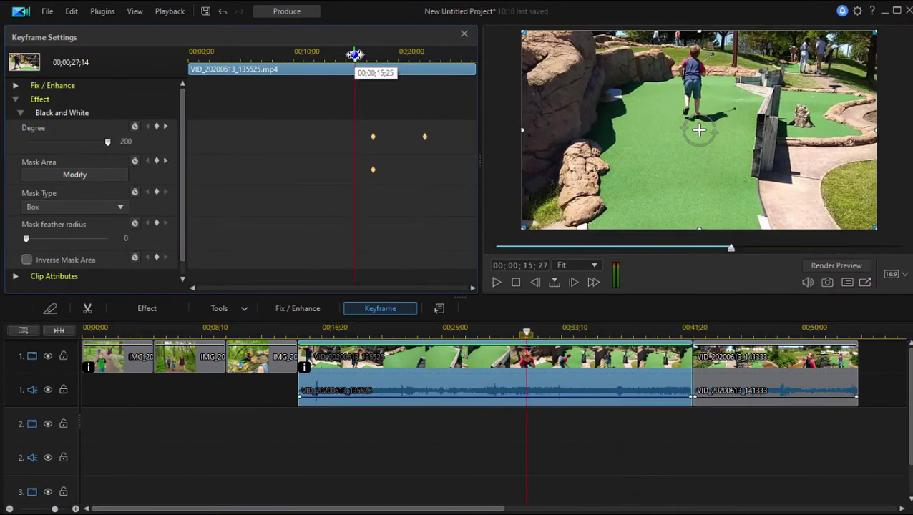
pyautogui.moveTo(357, 57); pyautogui.dragTo(347, 57)
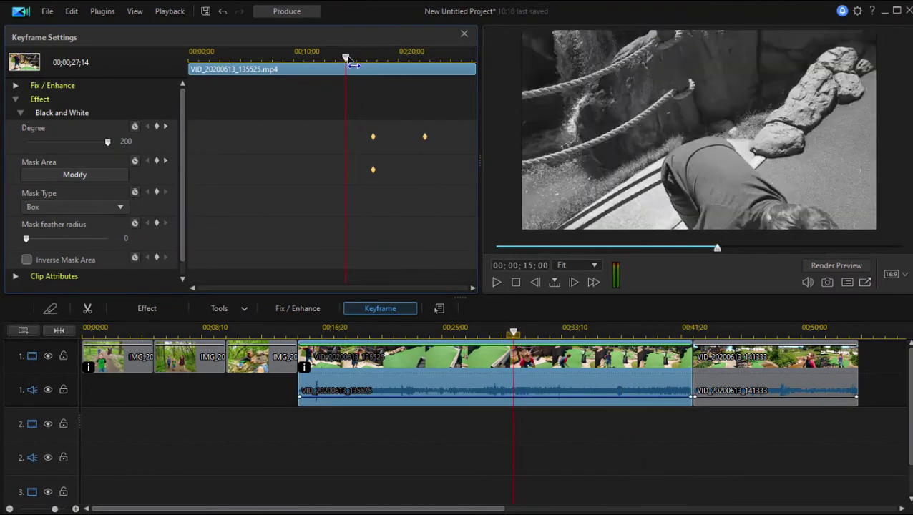
pyautogui.click(497, 284)
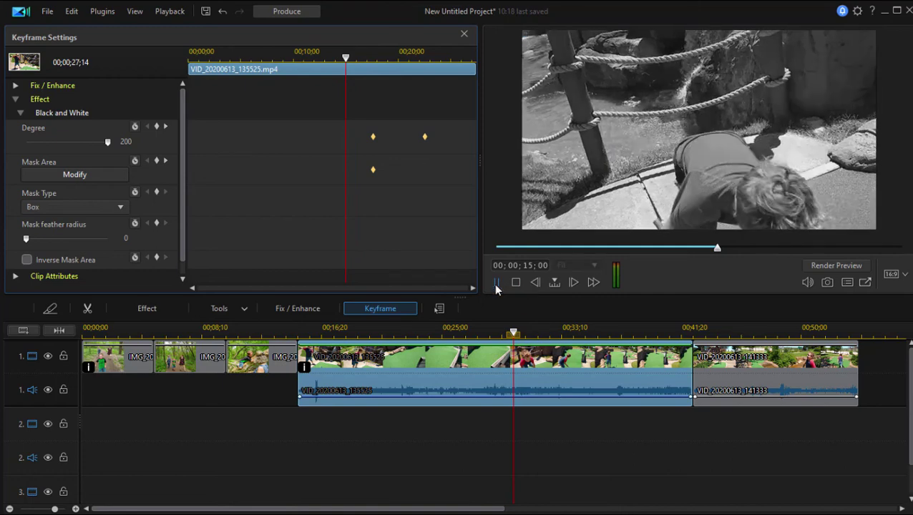